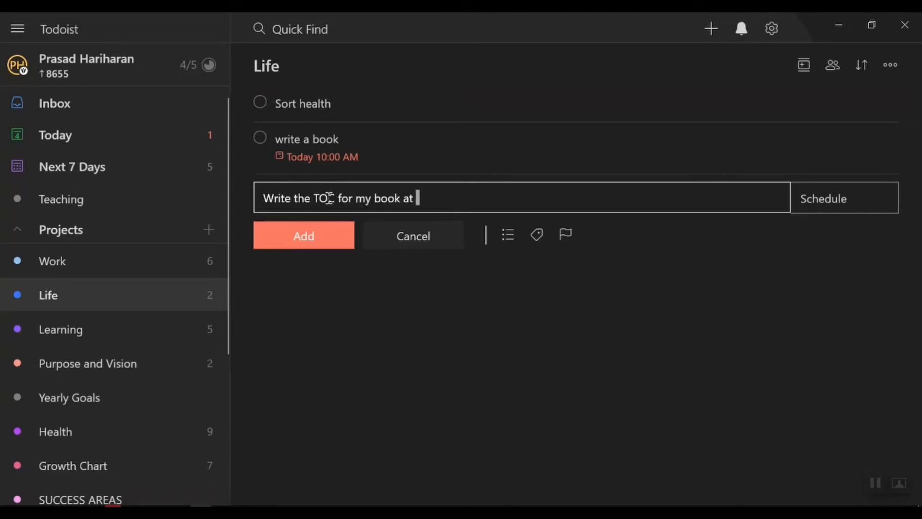
Finish adding the task "Write the TOC for my book" to the Life project, scheduled at 5 pm today
{"action": "type", "text": "ay"}
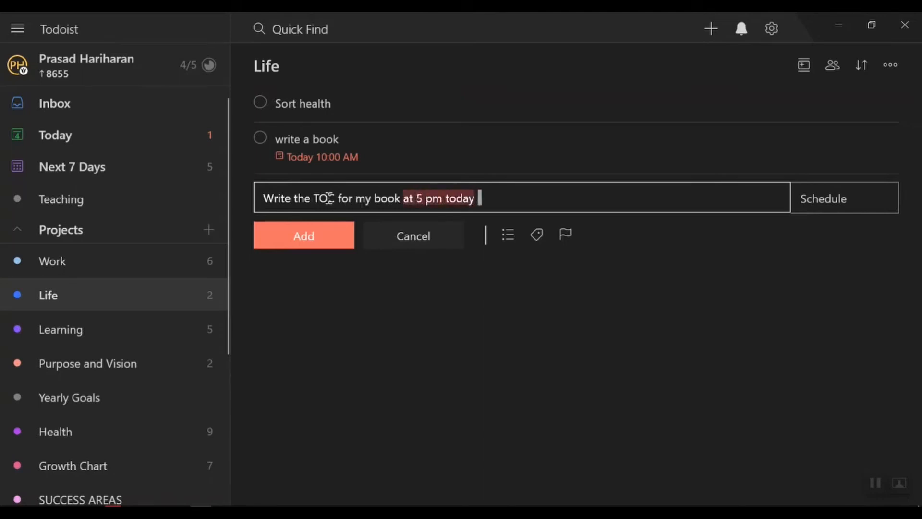
{"action": "key", "text": "Return"}
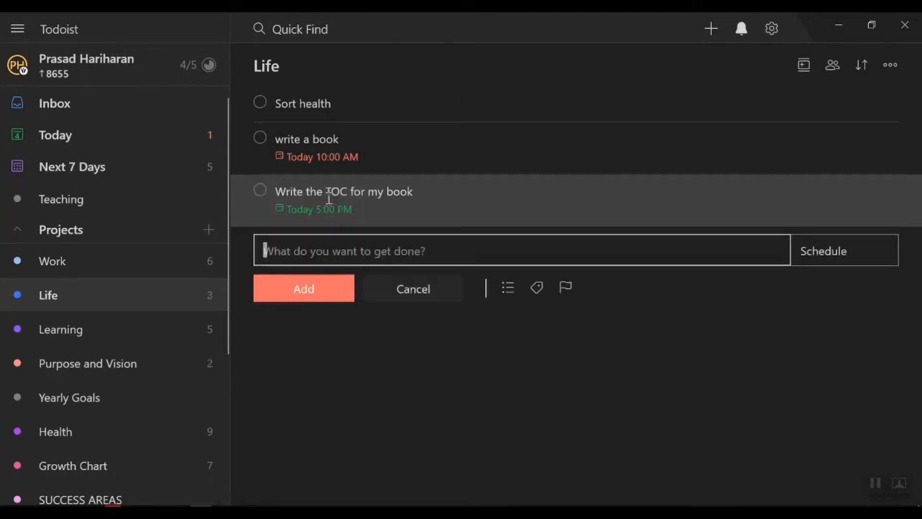
{"action": "left_click", "coordinate": [423, 295]}
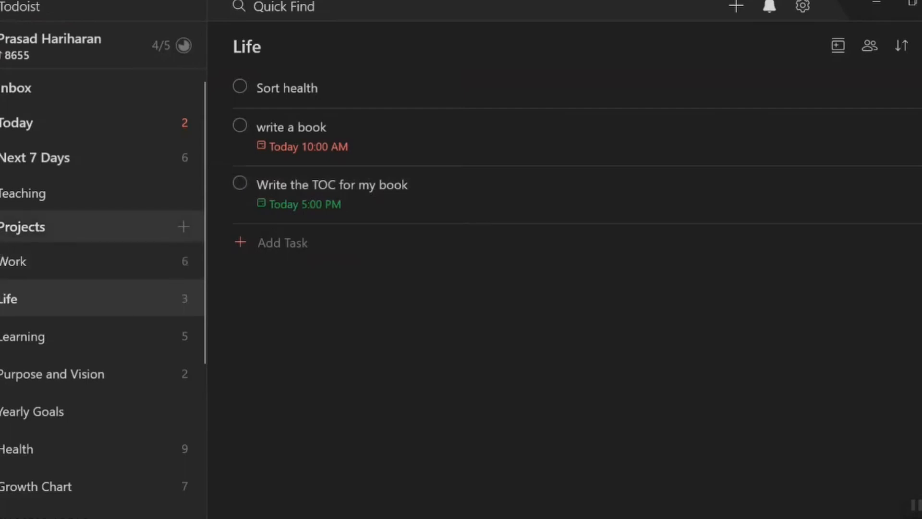
Quick-add the task "Write a book" scheduled at 4pm today and assign it to the Life project
{"action": "left_click", "coordinate": [23, 226]}
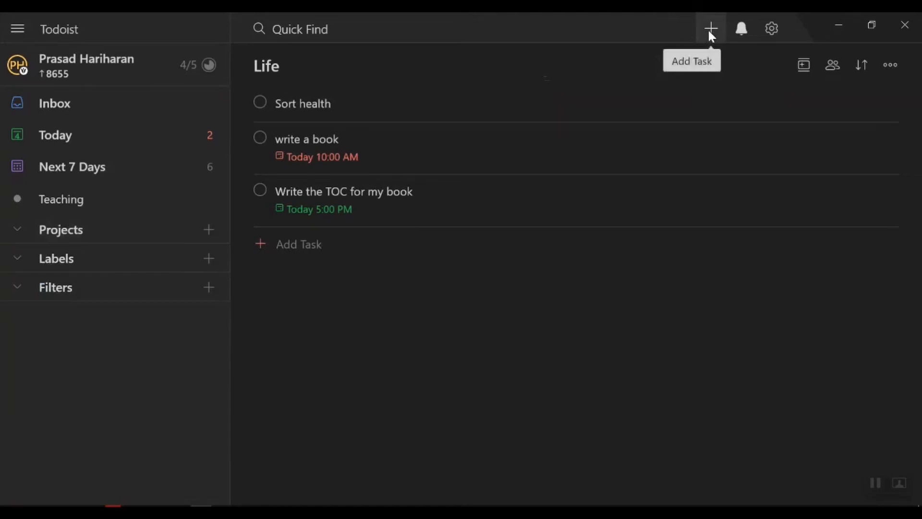
{"action": "left_click", "coordinate": [710, 29]}
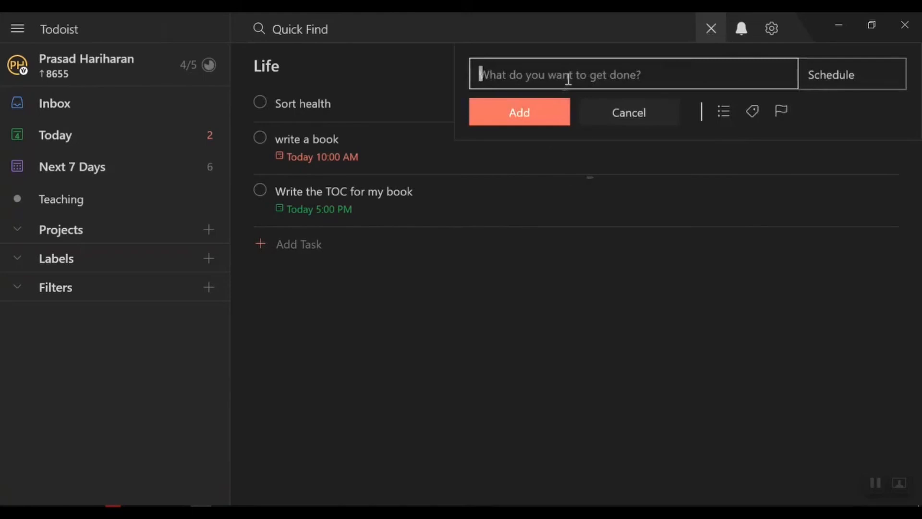
{"action": "type", "text": "Weie"}
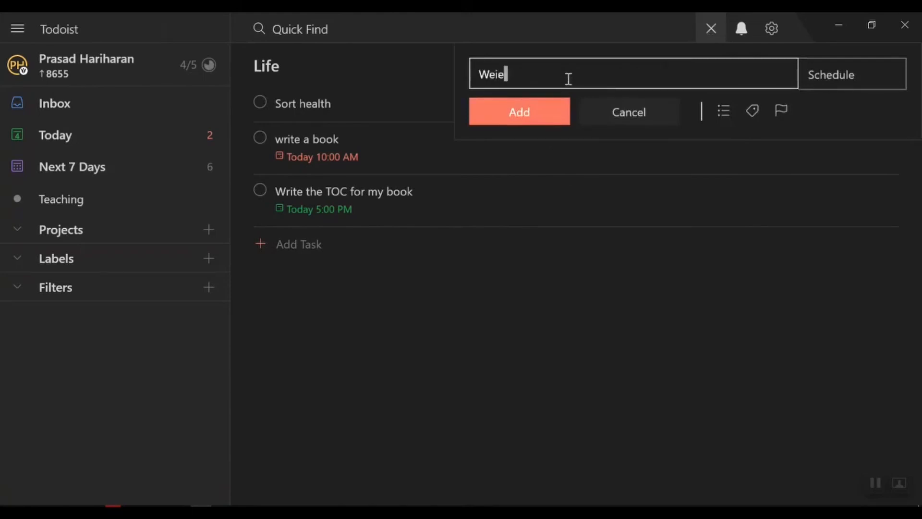
{"action": "key", "text": "BackSpace"}
{"action": "key", "text": "BackSpace"}
{"action": "key", "text": "BackSpace"}
{"action": "type", "text": "rite a book at"}
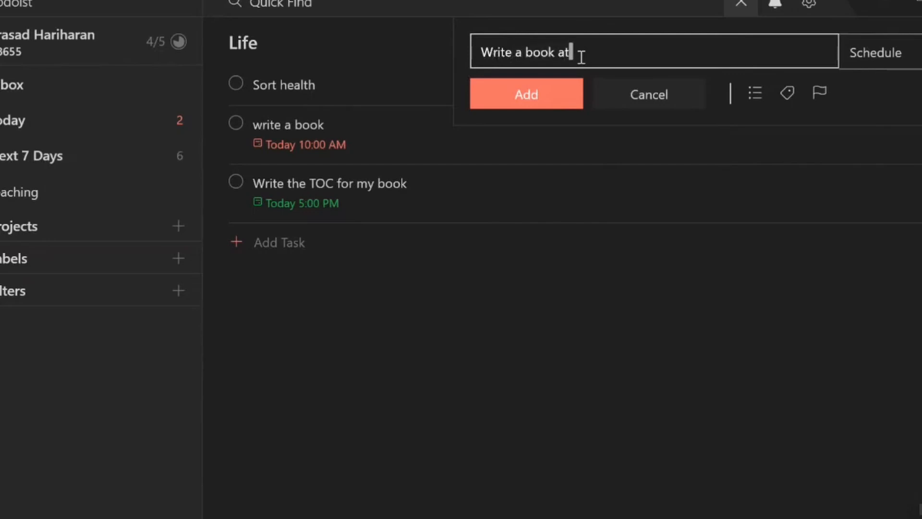
{"action": "type", "text": " 4pm"}
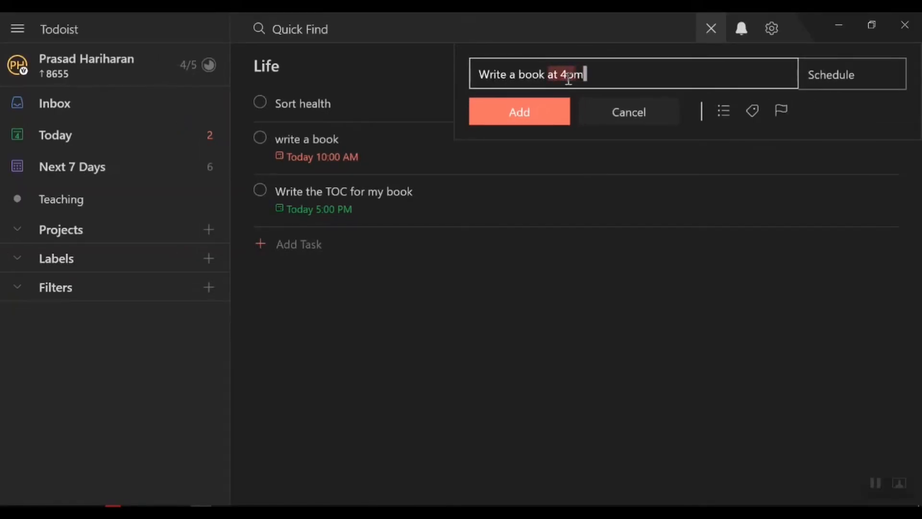
{"action": "type", "text": " today "}
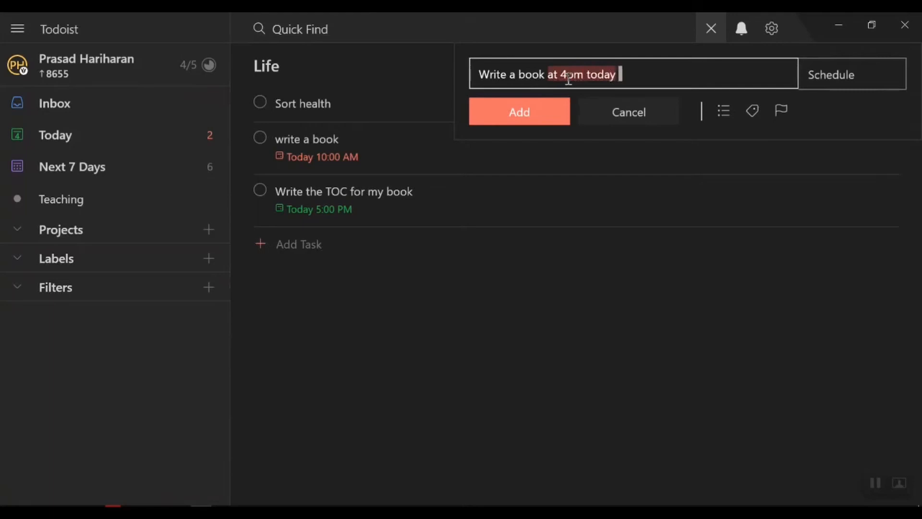
{"action": "type", "text": "#"}
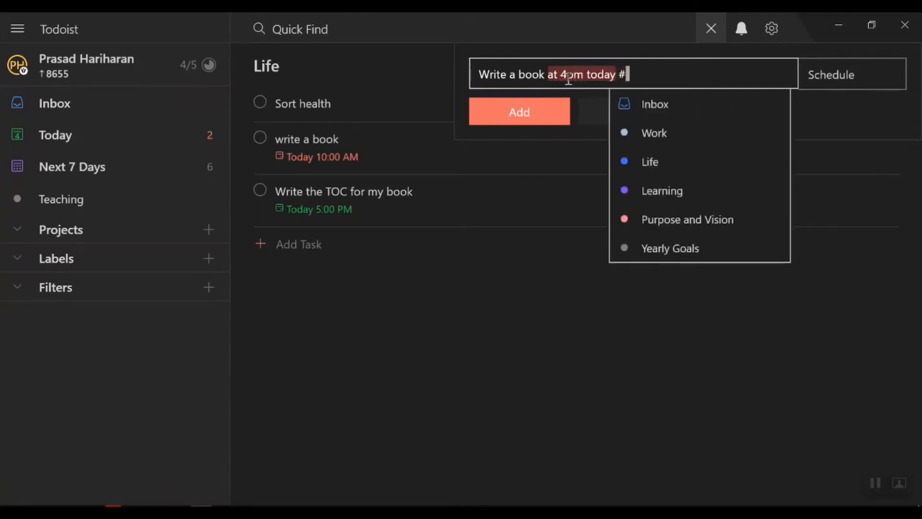
{"action": "key", "text": "Return"}
Create a project named "Personal" with the Magenta color and add it to favorites
{"action": "left_click", "coordinate": [15, 229]}
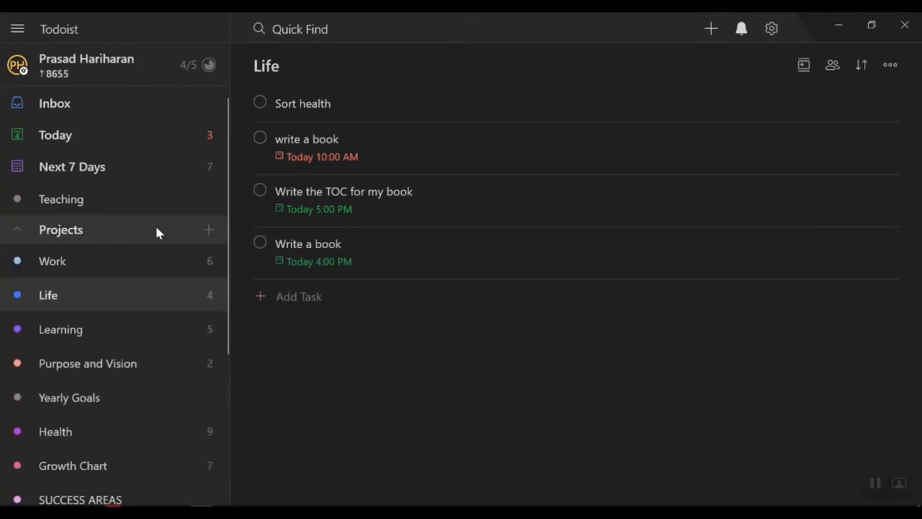
{"action": "left_click", "coordinate": [208, 229]}
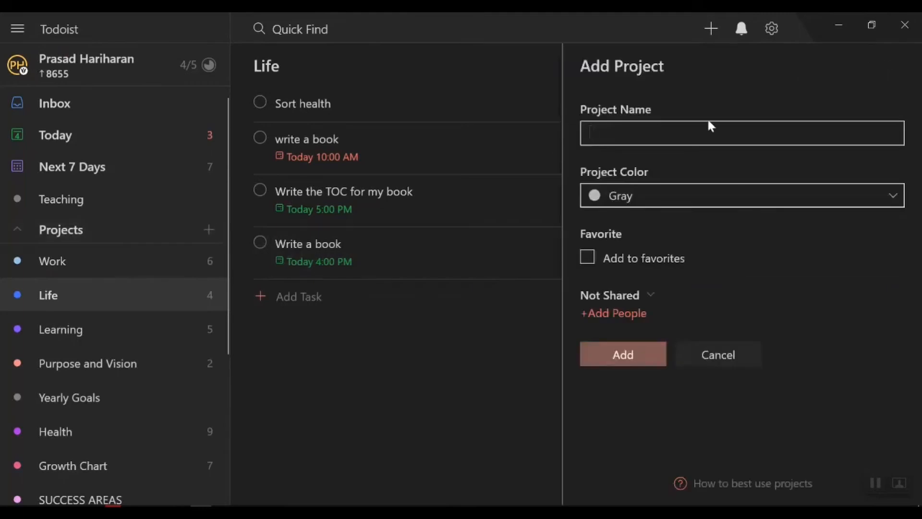
{"action": "type", "text": "Personal"}
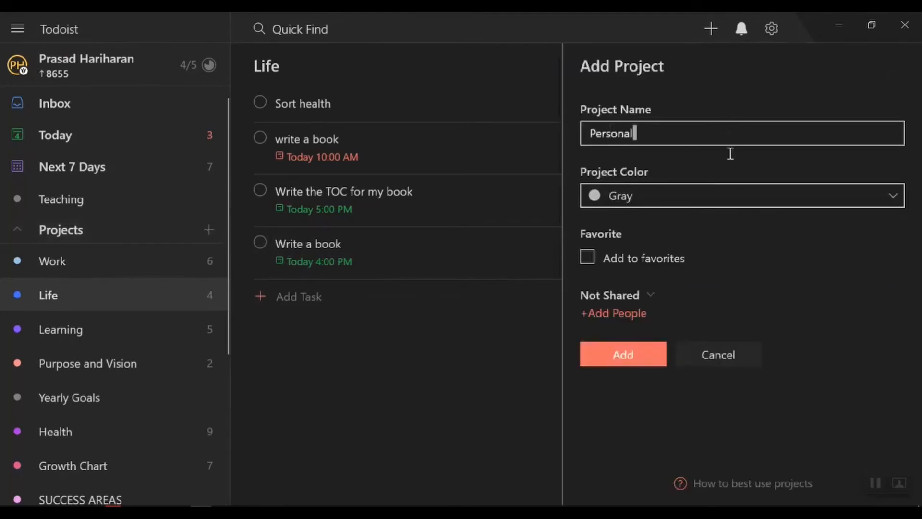
{"action": "left_click", "coordinate": [729, 195]}
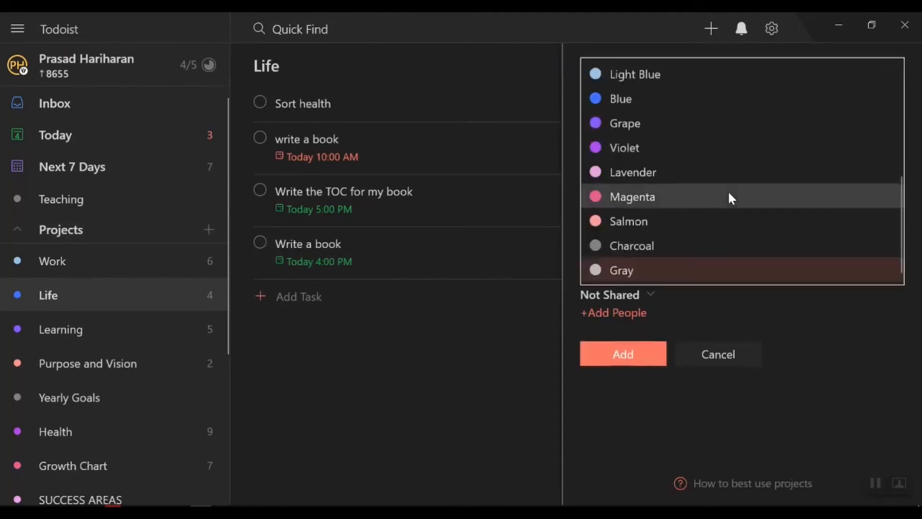
{"action": "left_click", "coordinate": [731, 196]}
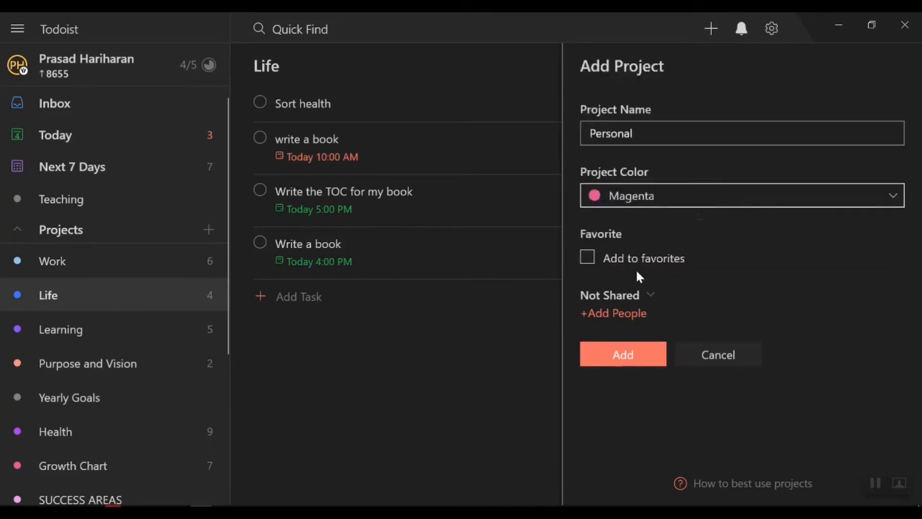
{"action": "left_click", "coordinate": [606, 258]}
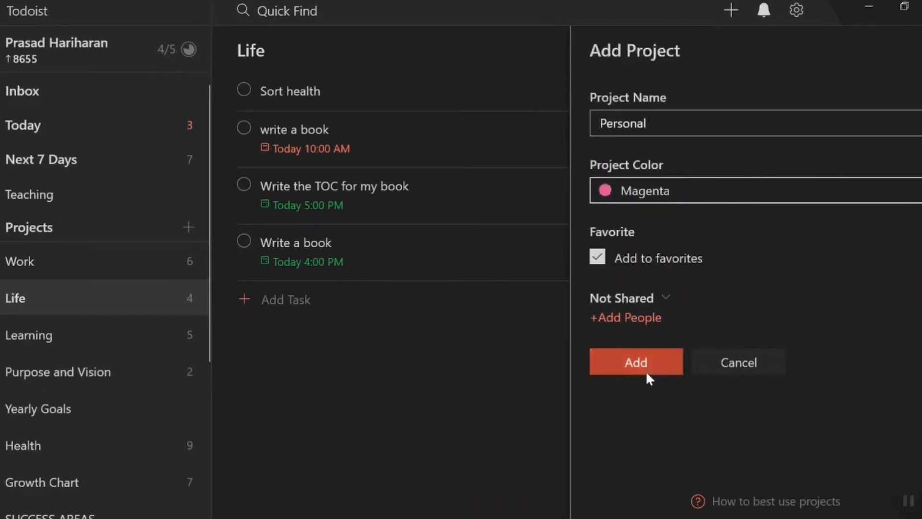
{"action": "left_click", "coordinate": [648, 365]}
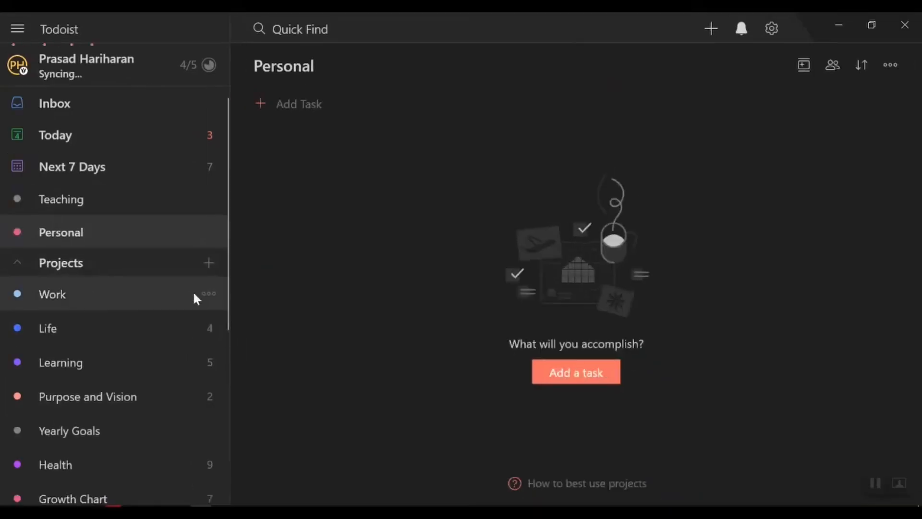
Rename the Life project to "Life Plan"
{"action": "left_click", "coordinate": [210, 294]}
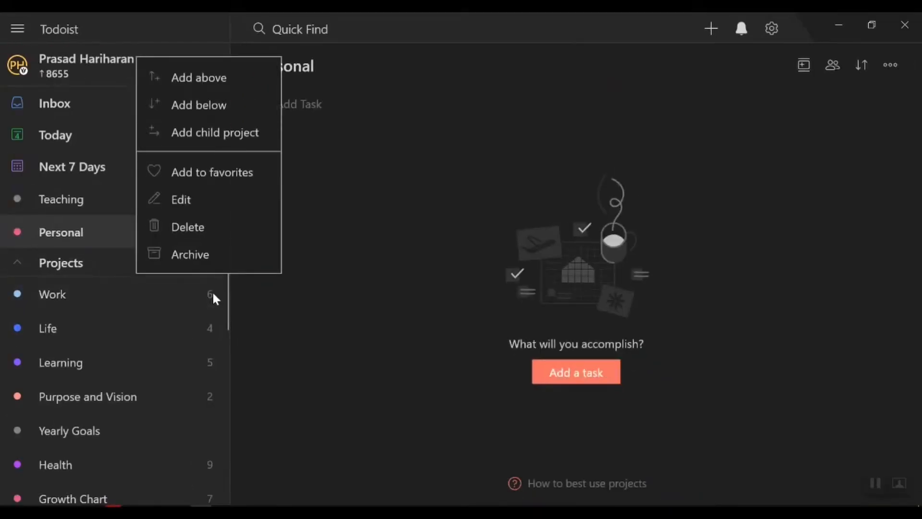
{"action": "left_click", "coordinate": [208, 327]}
{"action": "left_click", "coordinate": [208, 326]}
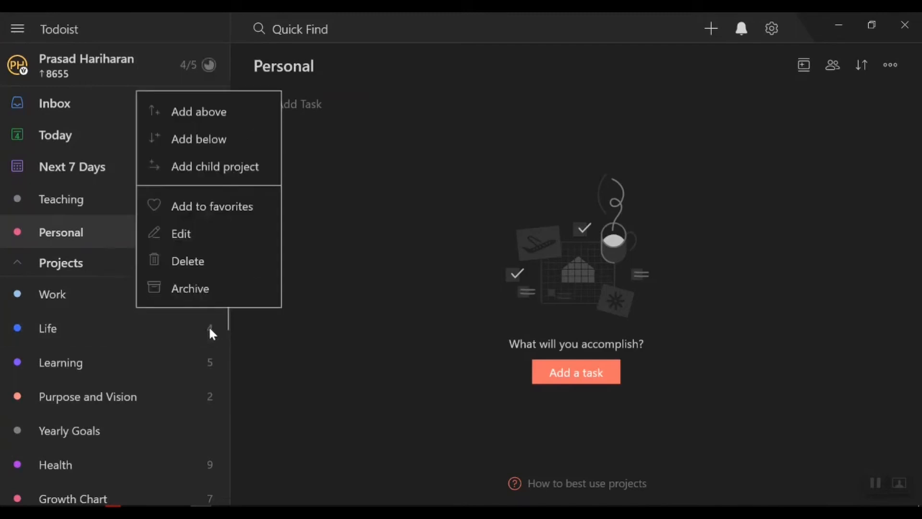
{"action": "left_click", "coordinate": [189, 233]}
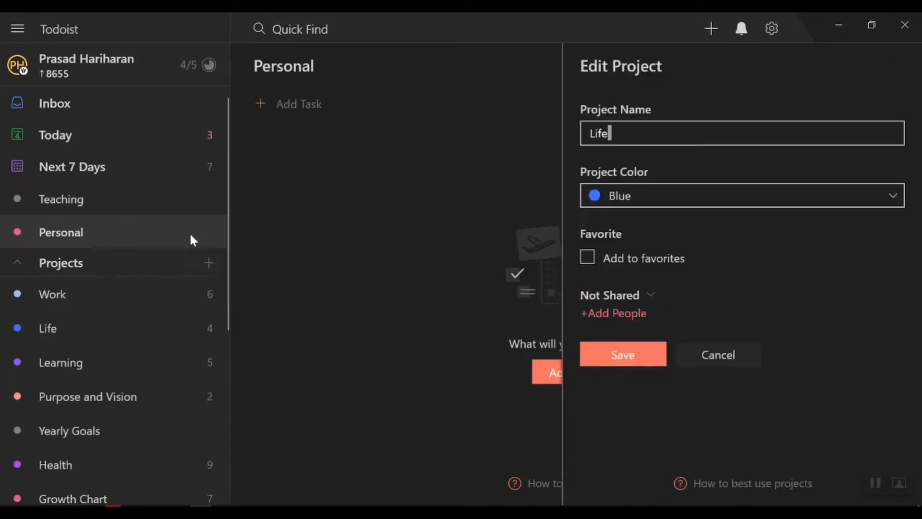
{"action": "type", "text": "Plan"}
{"action": "left_click", "coordinate": [635, 359]}
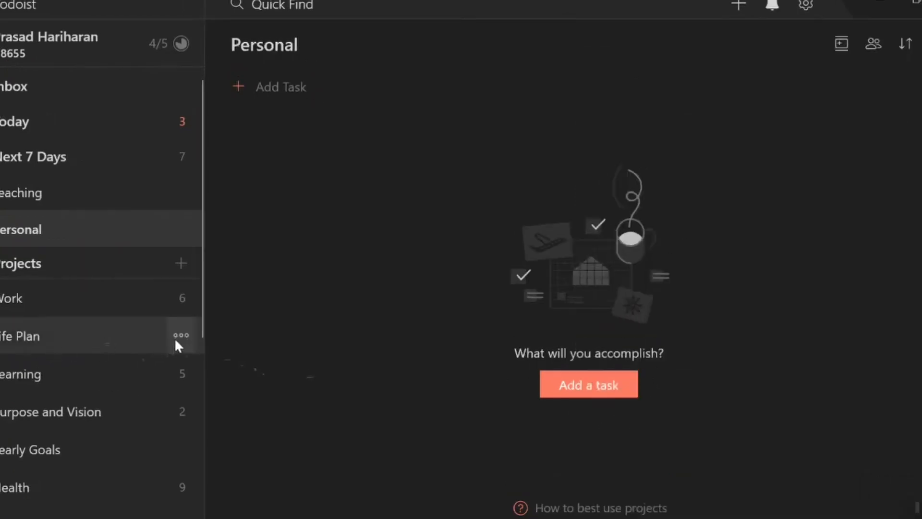
Add a child project named "Vacactions" under Life Plan
{"action": "left_click", "coordinate": [175, 338]}
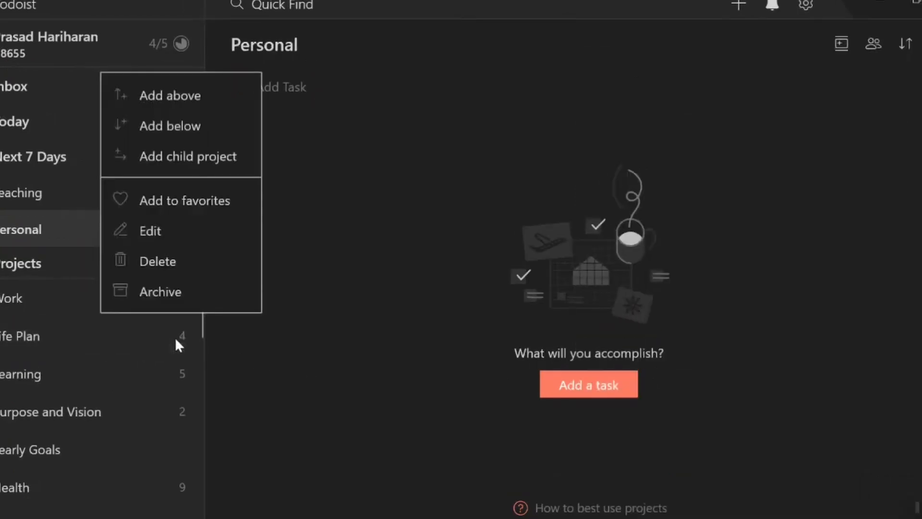
{"action": "left_click", "coordinate": [161, 155]}
{"action": "type", "text": "Vacactions"}
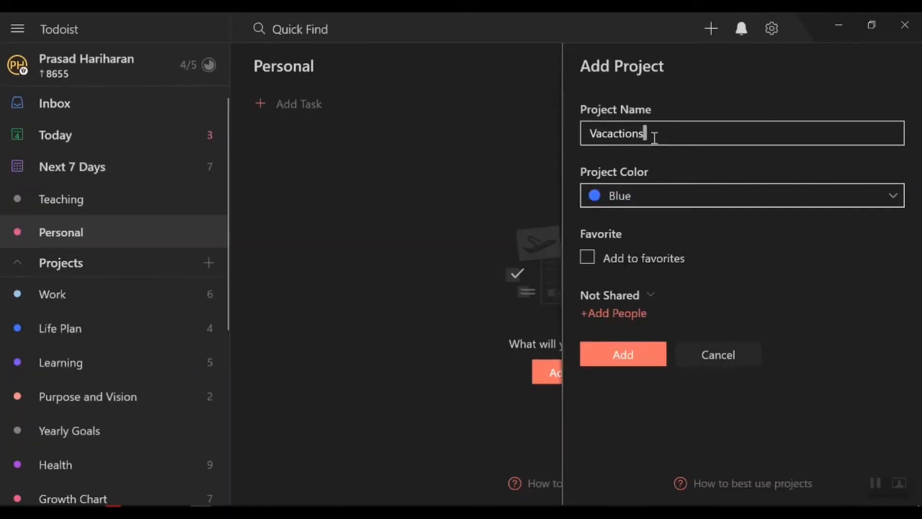
{"action": "left_click", "coordinate": [615, 356]}
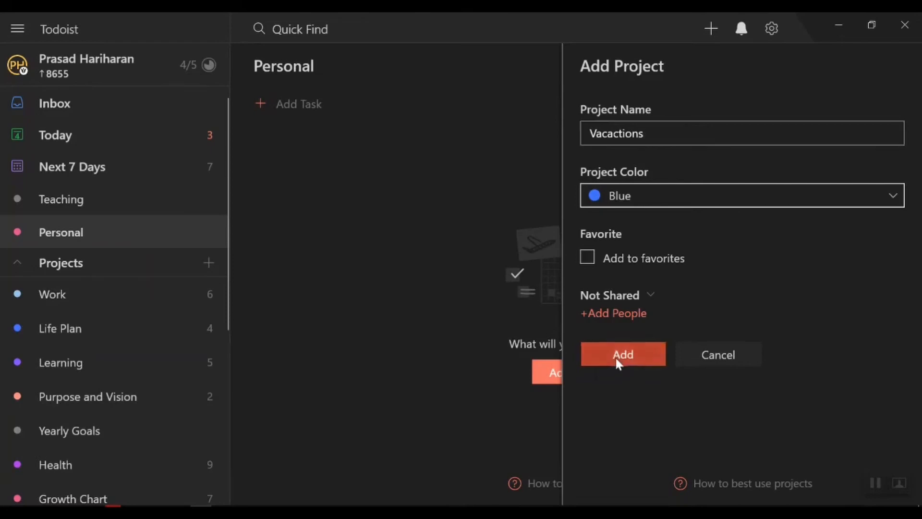
{"action": "mouse_move", "coordinate": [143, 362]}
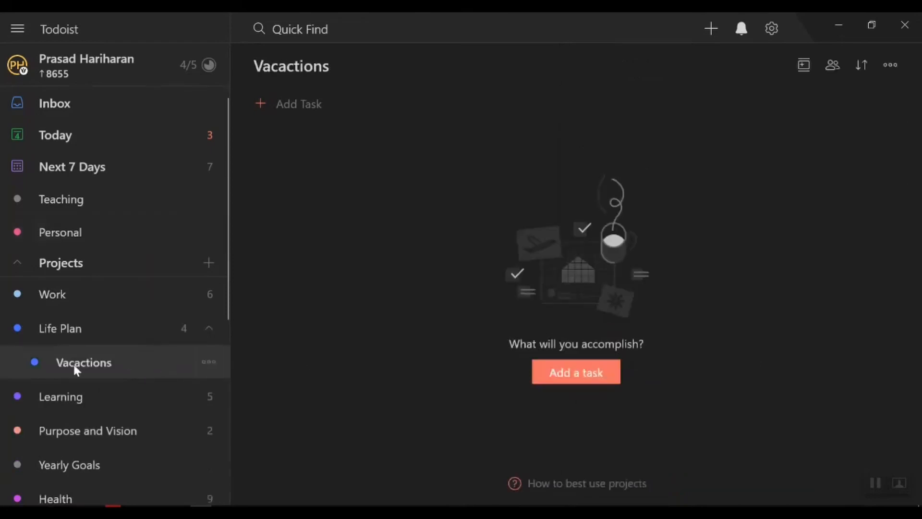
{"action": "left_click", "coordinate": [208, 362]}
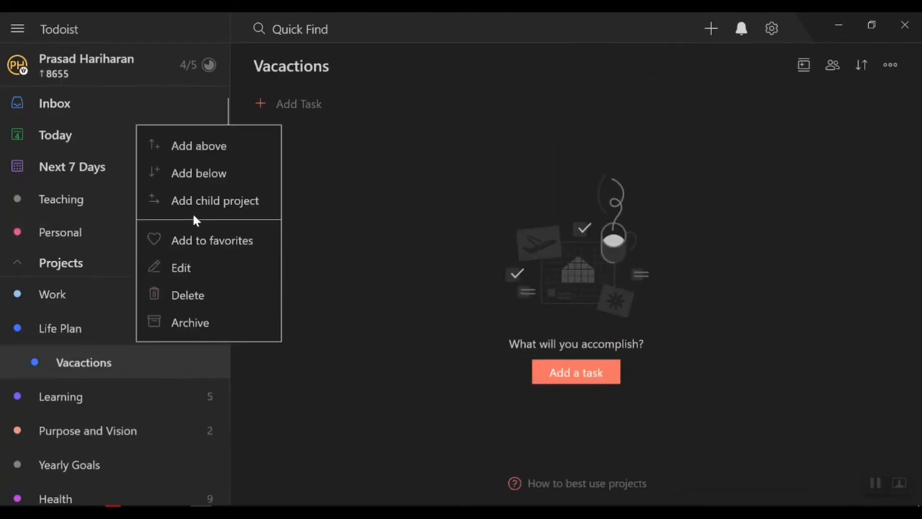
{"action": "left_click", "coordinate": [202, 267]}
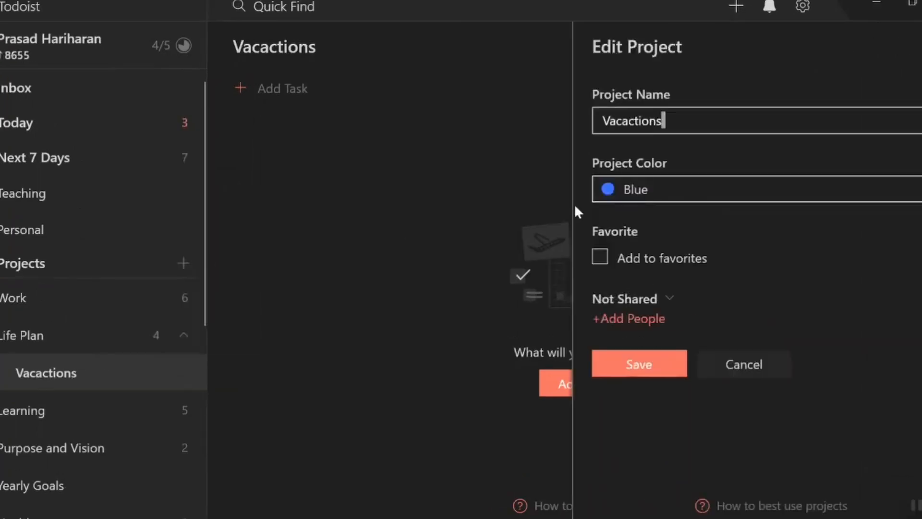
{"action": "left_click", "coordinate": [633, 198]}
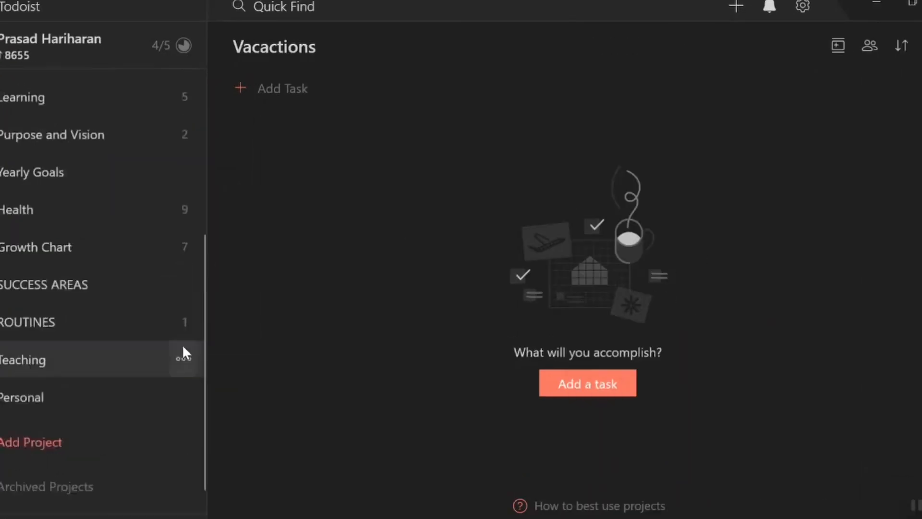
Create another project named "Test project" at the end of the project list
{"action": "scroll", "coordinate": [182, 344], "scroll_direction": "up", "scroll_amount": 3}
{"action": "scroll", "coordinate": [183, 344], "scroll_direction": "down", "scroll_amount": 5}
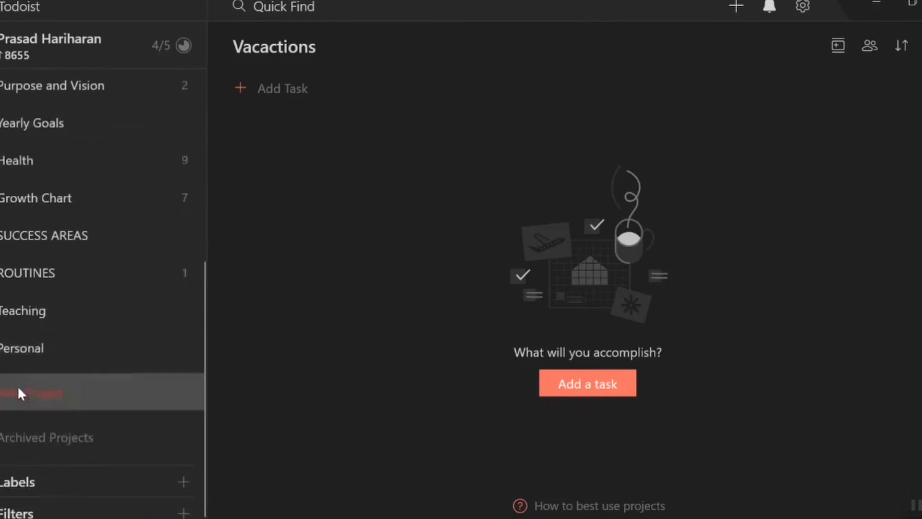
{"action": "left_click", "coordinate": [17, 387]}
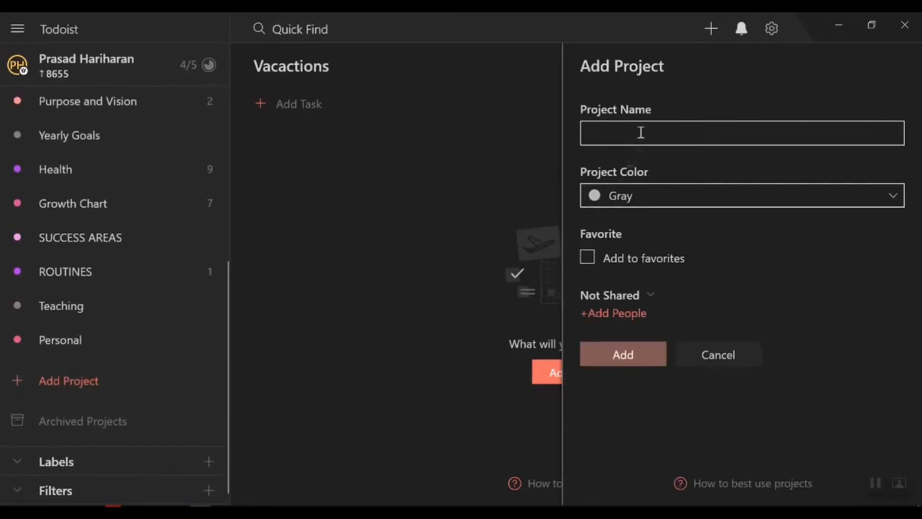
{"action": "type", "text": "Test project"}
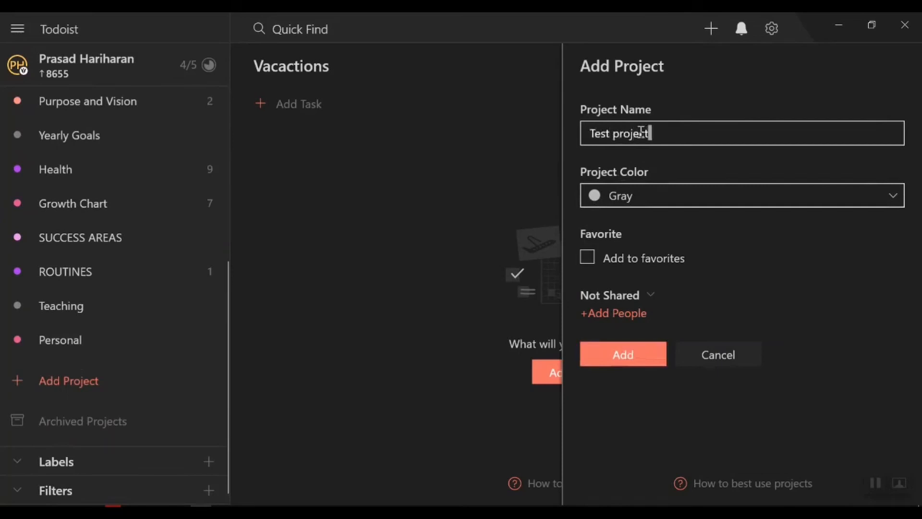
{"action": "left_click", "coordinate": [617, 366]}
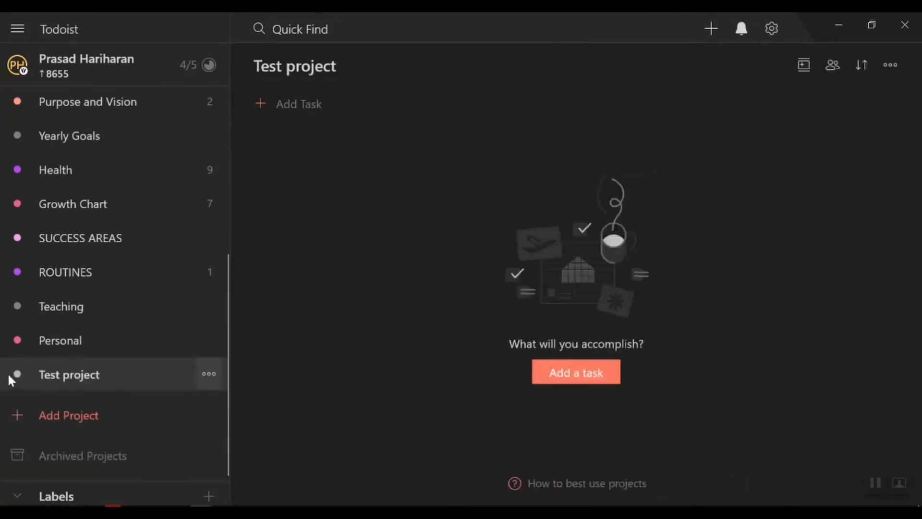
{"action": "scroll", "coordinate": [52, 354], "scroll_direction": "up", "scroll_amount": 3}
{"action": "scroll", "coordinate": [53, 358], "scroll_direction": "up", "scroll_amount": 3}
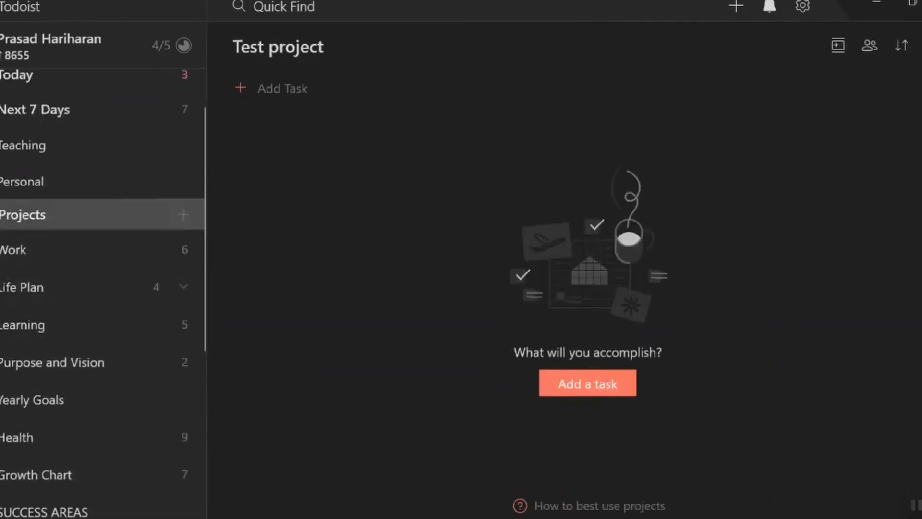
{"action": "left_click", "coordinate": [144, 215]}
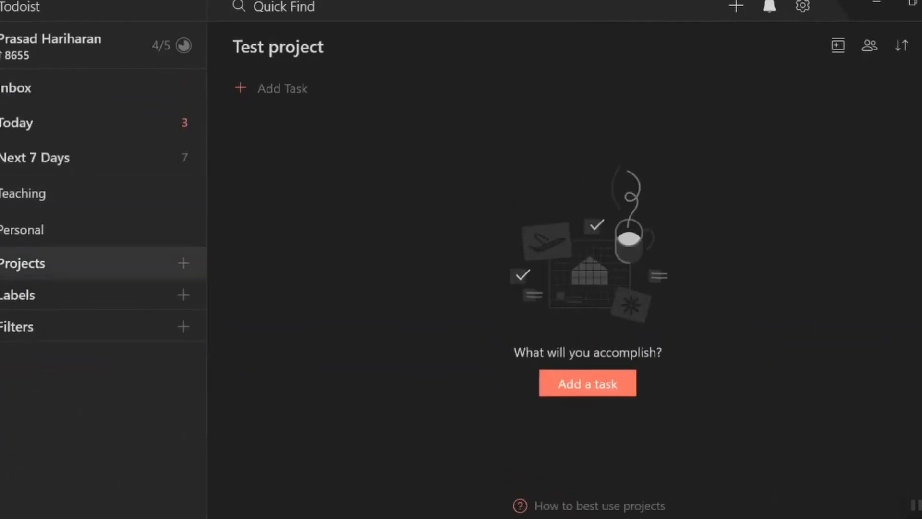
{"action": "left_click", "coordinate": [144, 263]}
{"action": "scroll", "coordinate": [154, 301], "scroll_direction": "down", "scroll_amount": 2}
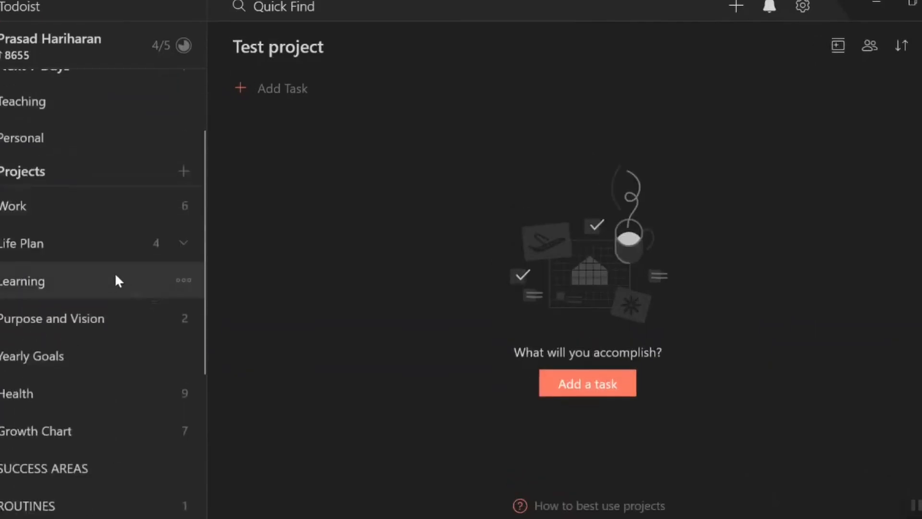
Try reordering the Vacactions project nested under Life Plan, and add it to favorites
{"action": "left_click", "coordinate": [184, 244]}
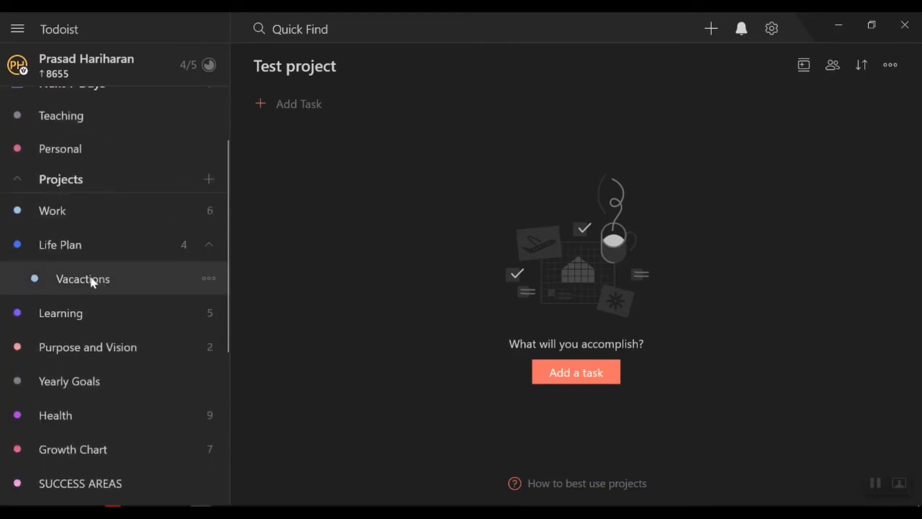
{"action": "left_click", "coordinate": [37, 275]}
{"action": "left_click_drag", "start_coordinate": [21, 275], "coordinate": [90, 300]}
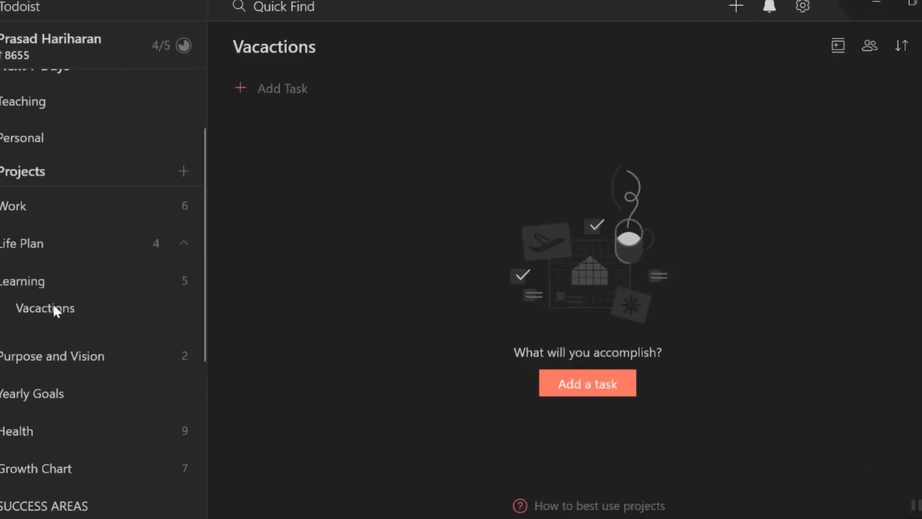
{"action": "left_click", "coordinate": [186, 280]}
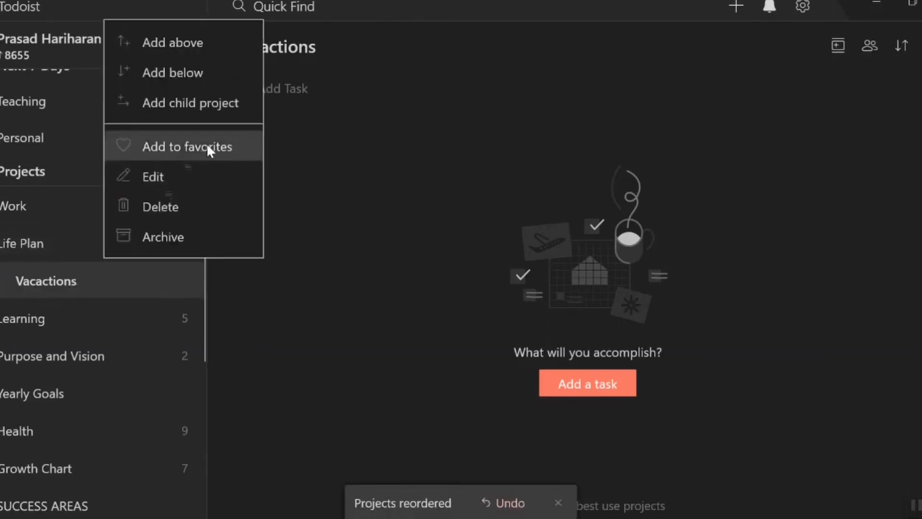
{"action": "left_click", "coordinate": [206, 147]}
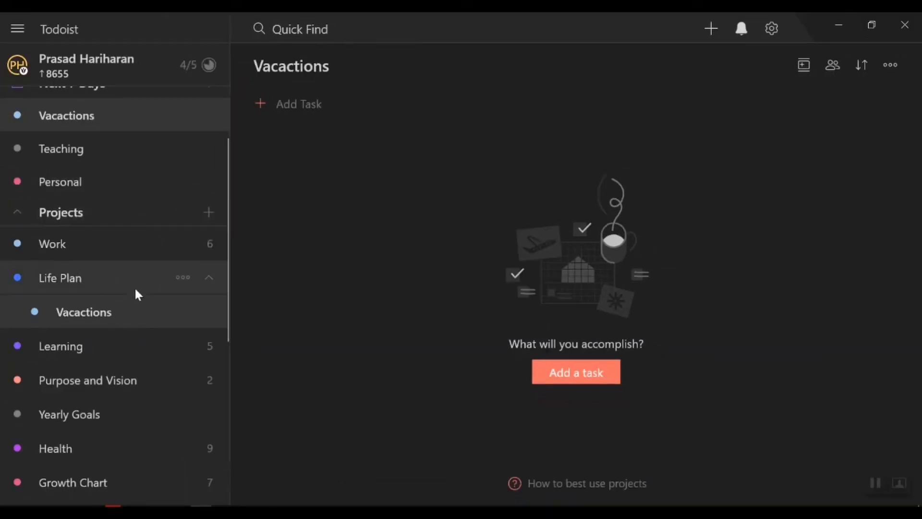
Add the task "Plan a trip to Italy" to the Vacactions project, assigning it with the #Vacactions project tag
{"action": "left_click", "coordinate": [298, 105]}
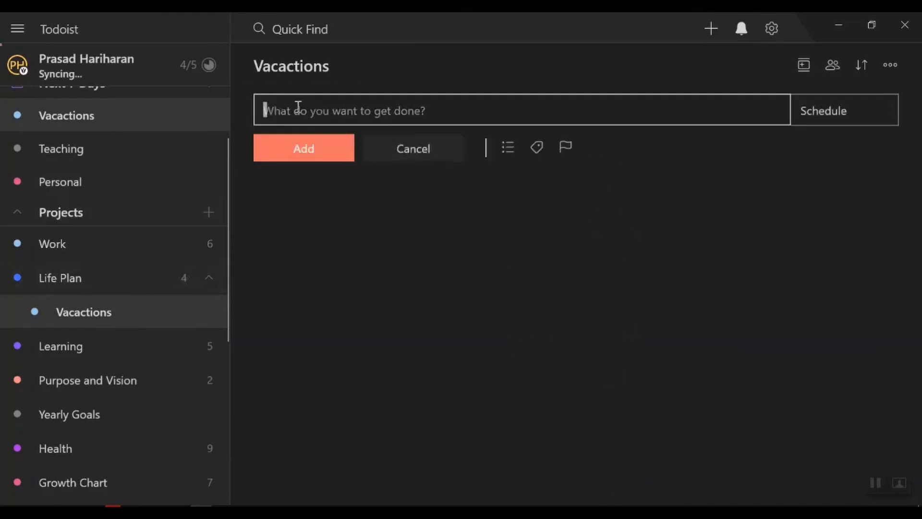
{"action": "type", "text": "Plan a trip "}
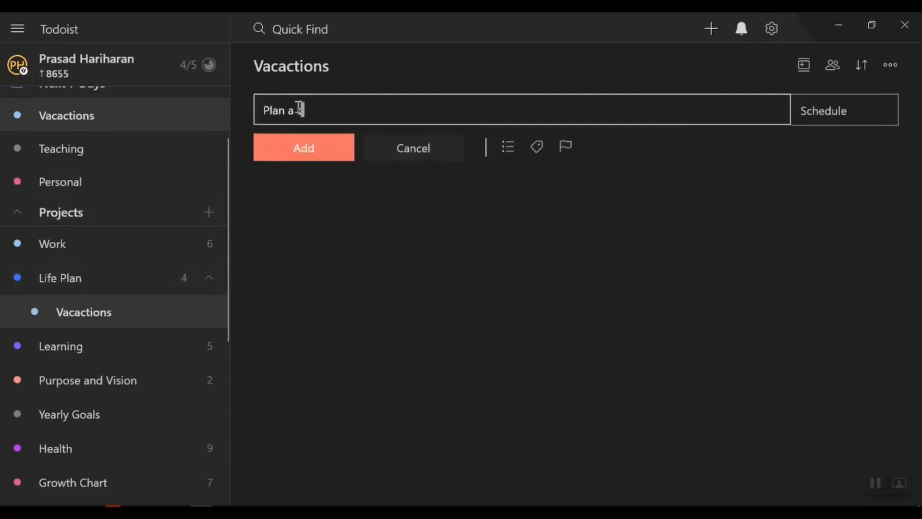
{"action": "type", "text": "to Italy #"}
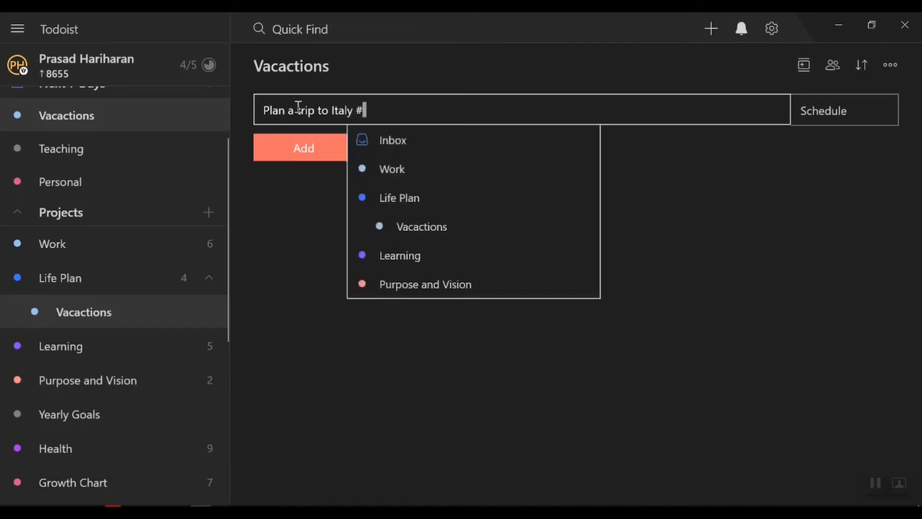
{"action": "type", "text": "vaca"}
{"action": "key", "text": "Return"}
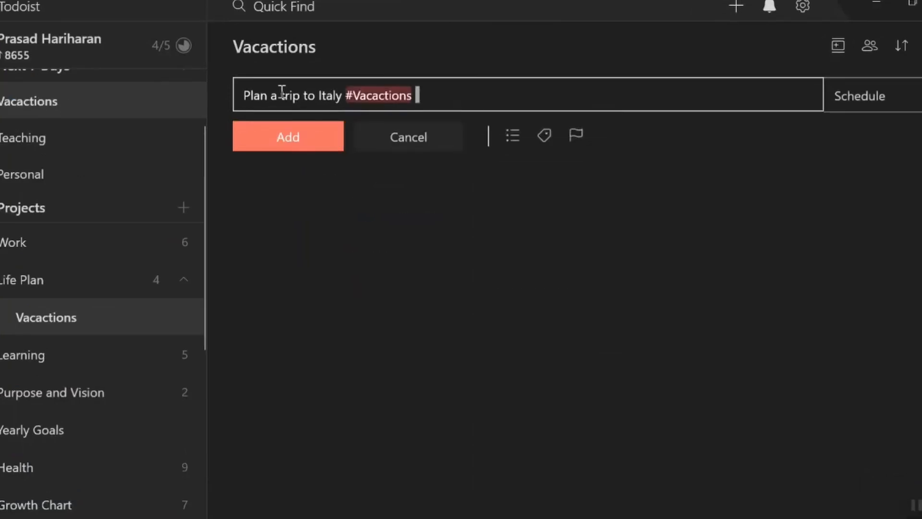
{"action": "left_click", "coordinate": [300, 132]}
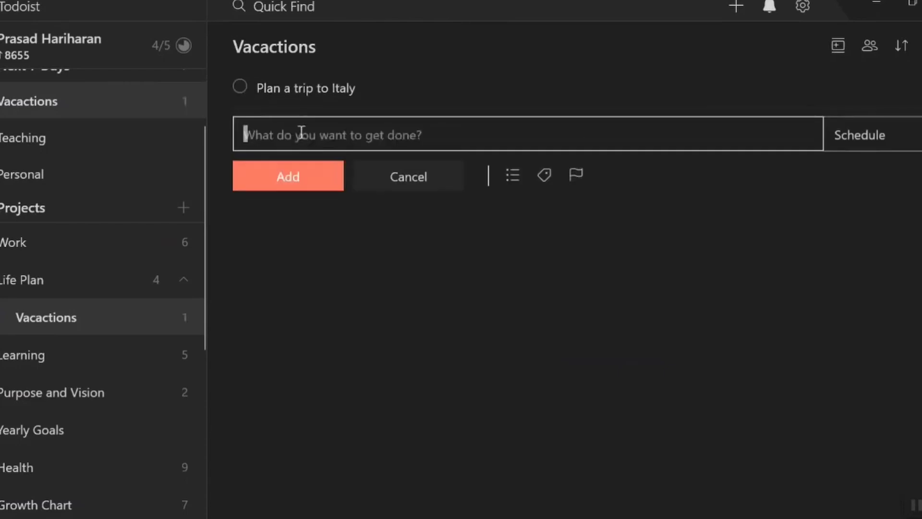
{"action": "left_click", "coordinate": [401, 174]}
Compare the task lists of the parent project Life Plan and its child project Vacactions
{"action": "left_click", "coordinate": [83, 291]}
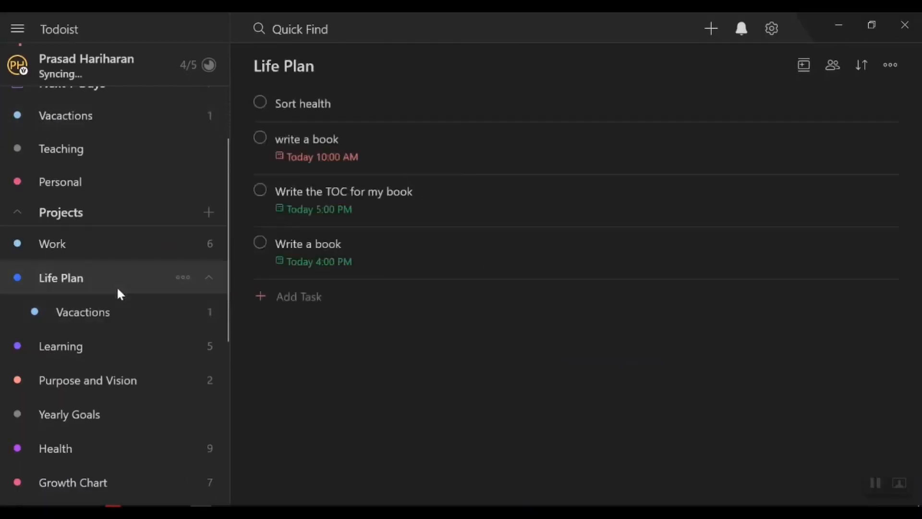
{"action": "left_click", "coordinate": [107, 312]}
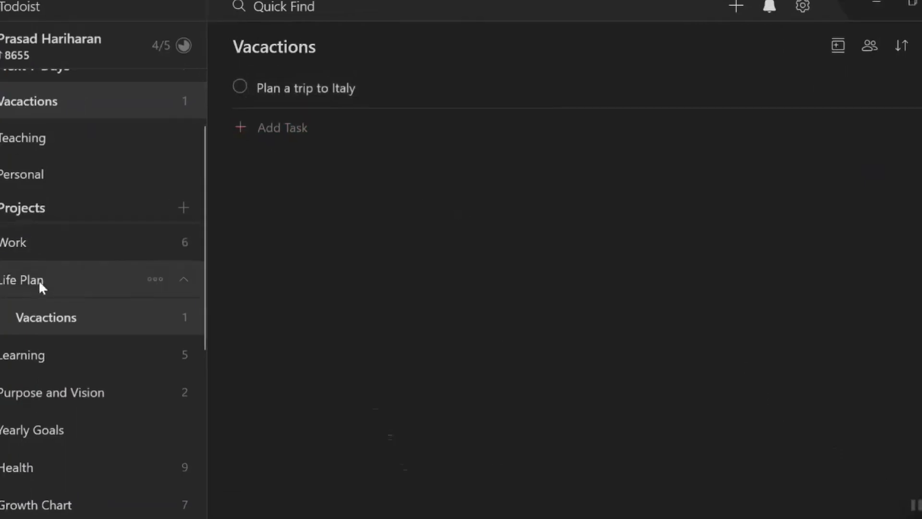
{"action": "left_click", "coordinate": [40, 284]}
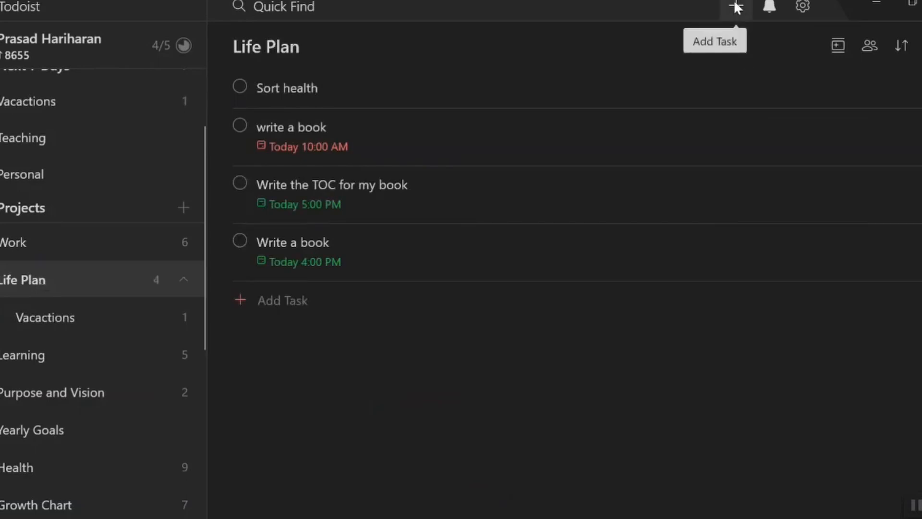
Quick-add the task "Go to the gym at 6 pm today" and assign it to the Life Plan project
{"action": "left_click", "coordinate": [711, 29]}
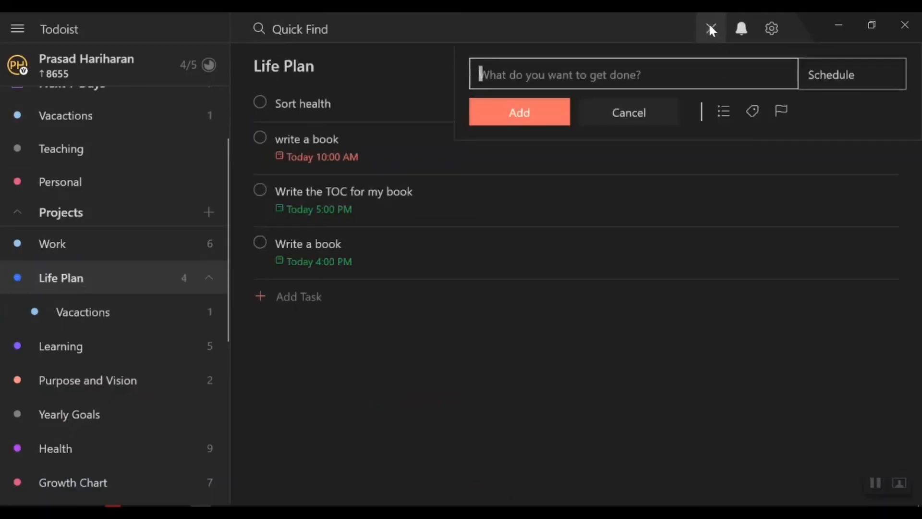
{"action": "type", "text": "Go"}
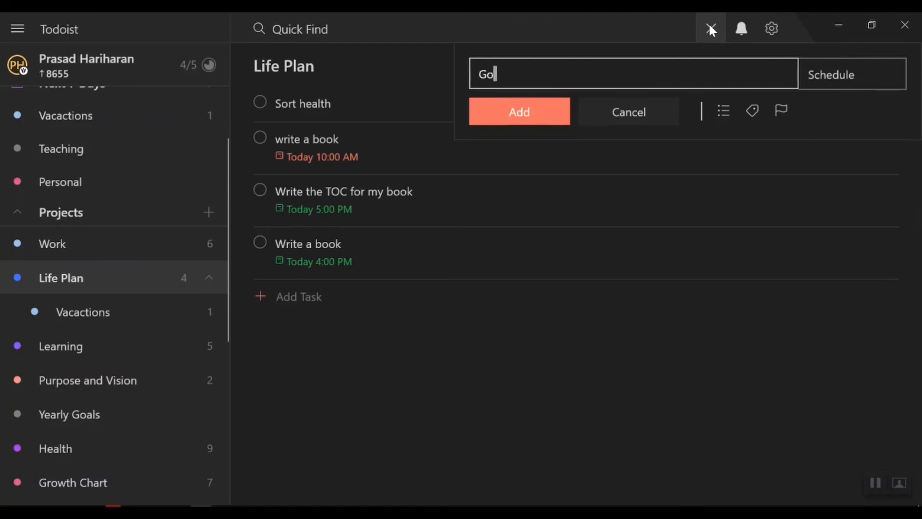
{"action": "type", "text": " to the gym at 6 pm toda"}
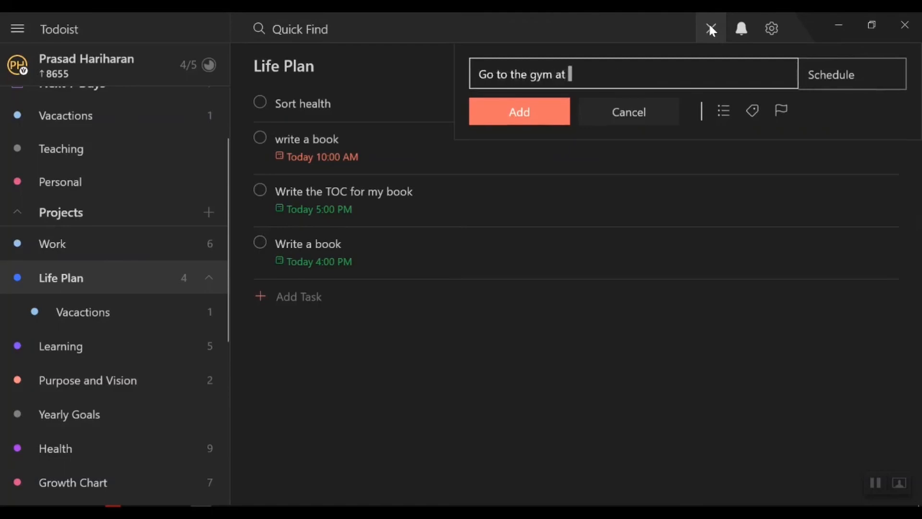
{"action": "type", "text": "y #l"}
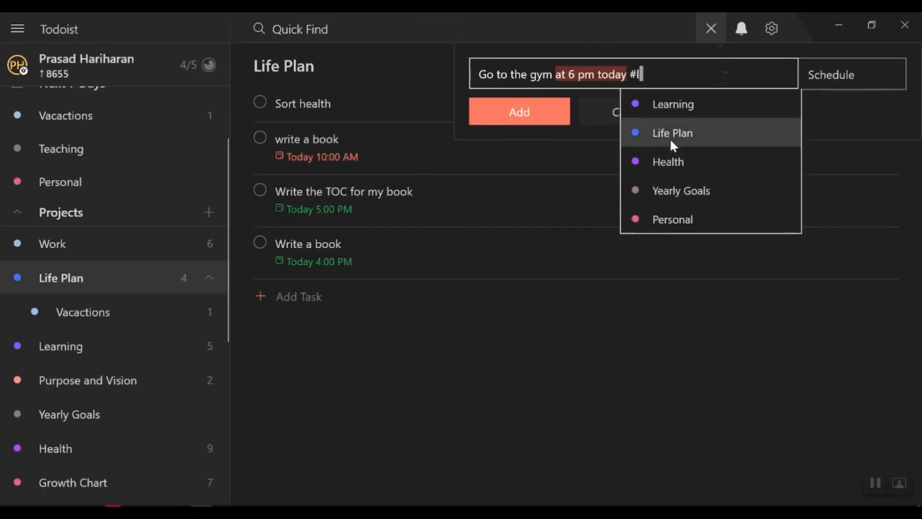
{"action": "left_click", "coordinate": [671, 135]}
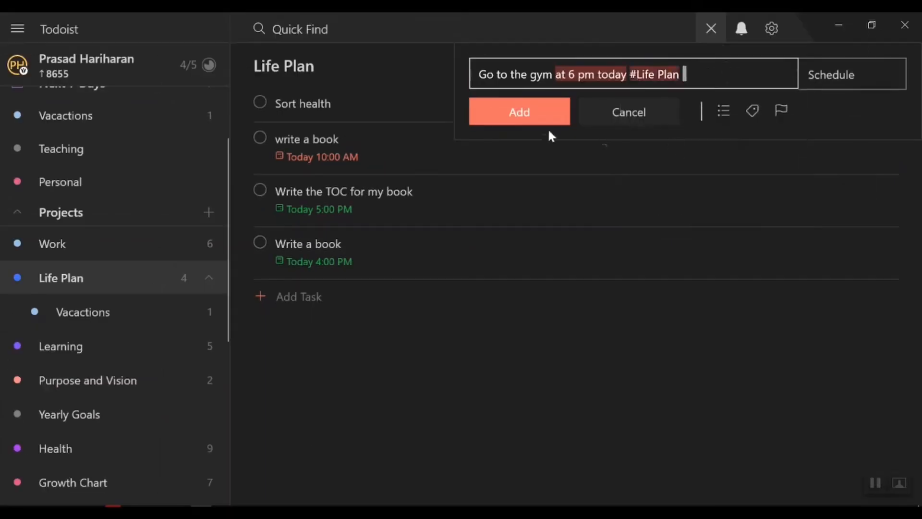
{"action": "left_click", "coordinate": [543, 109]}
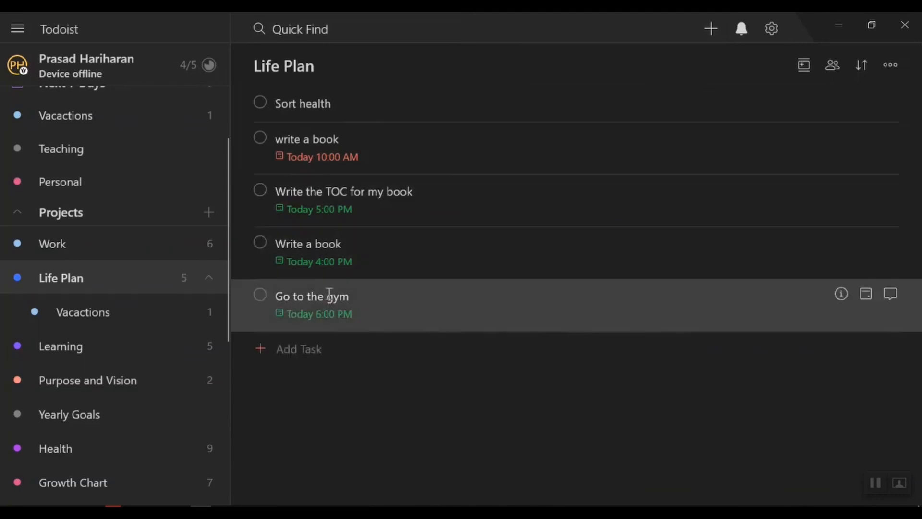
Review the scheduled tasks in the Today and Next 7 Days views, finishing on Today
{"action": "scroll", "coordinate": [122, 223], "scroll_direction": "up", "scroll_amount": 2}
{"action": "left_click", "coordinate": [85, 137]}
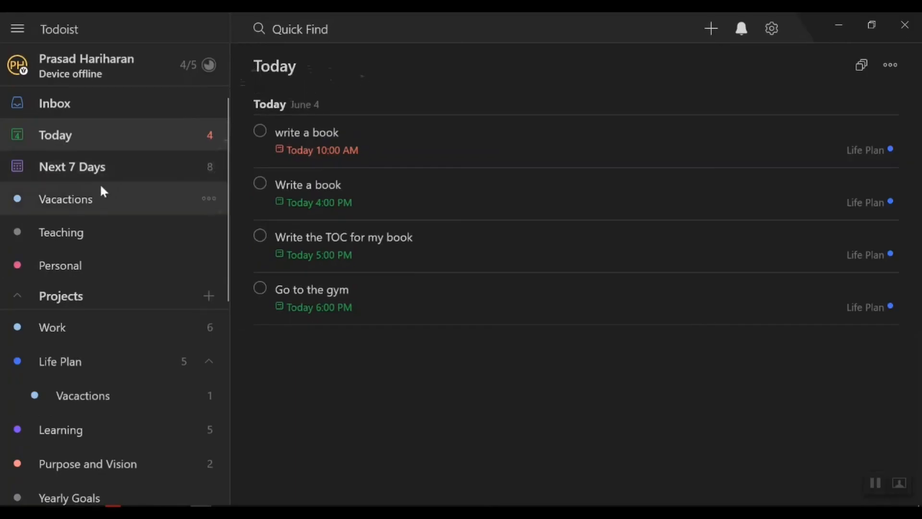
{"action": "left_click", "coordinate": [109, 169]}
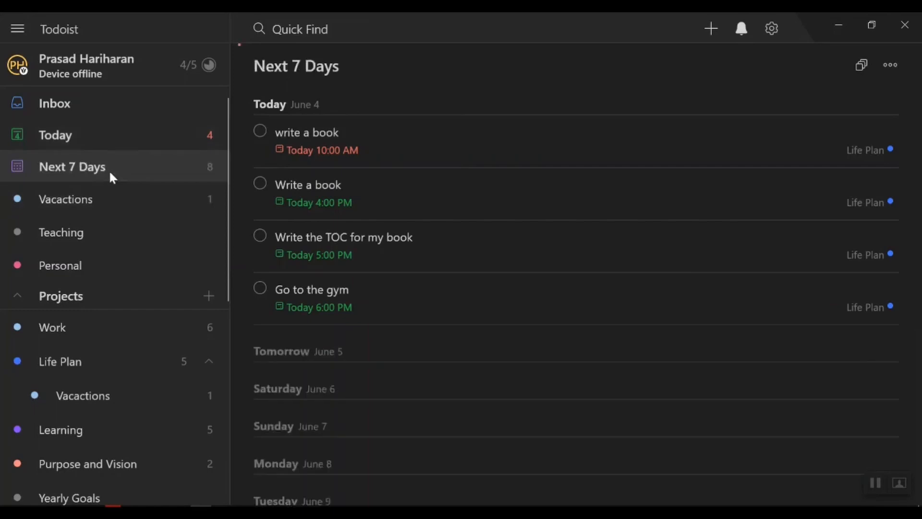
{"action": "left_click", "coordinate": [102, 147]}
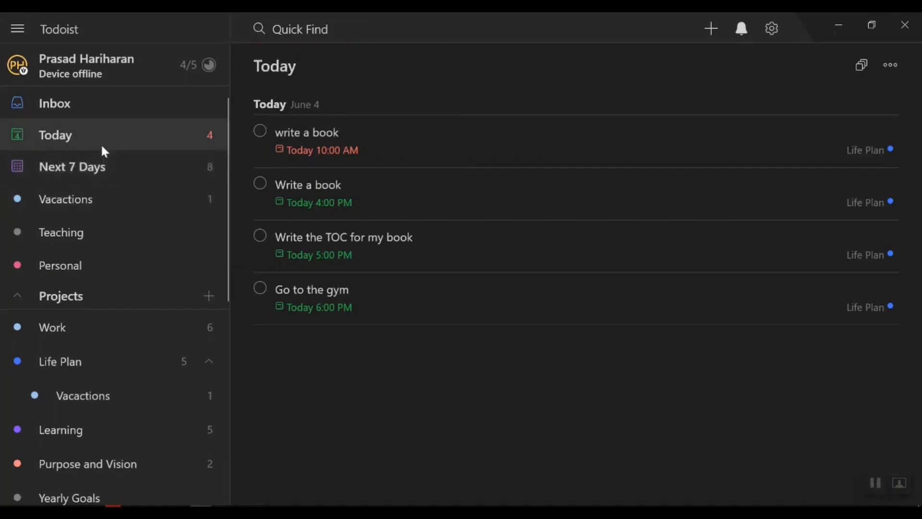